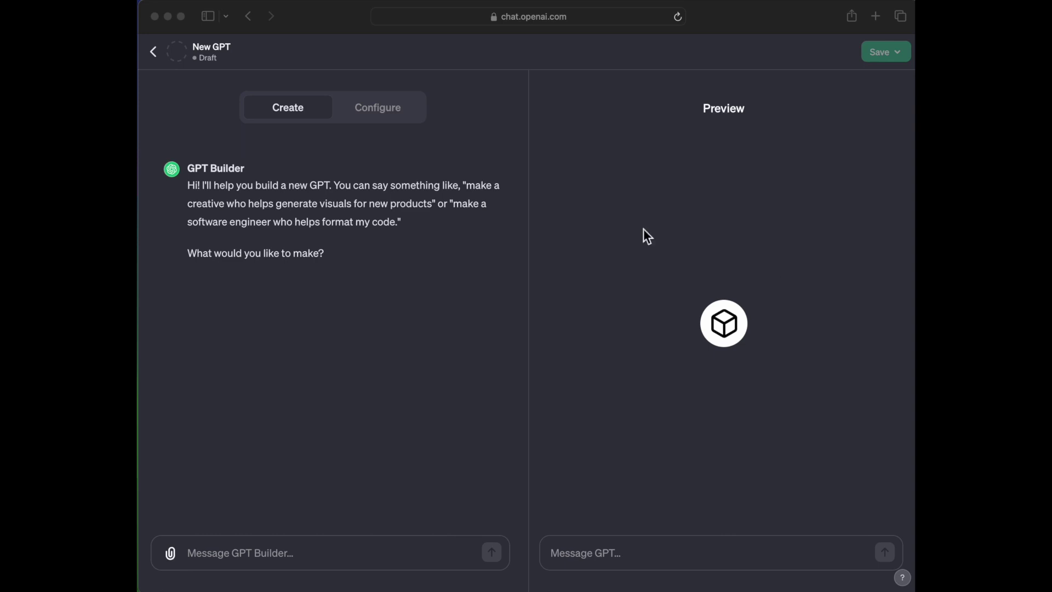
- Dismiss the browser address-bar suggestions and switch the builder to the Configure tab
click(559, 17)
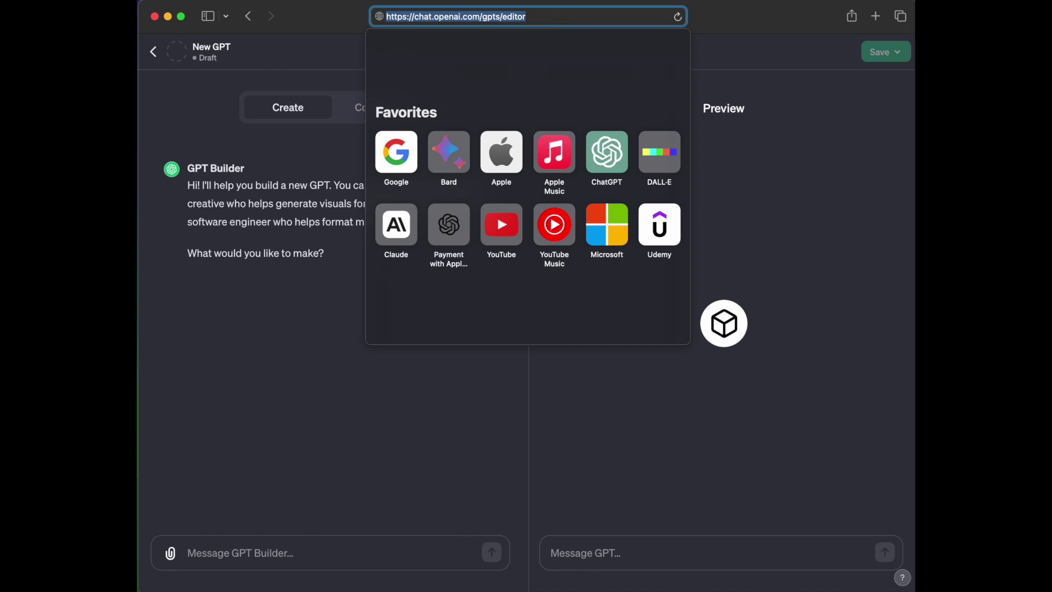
key(Escape)
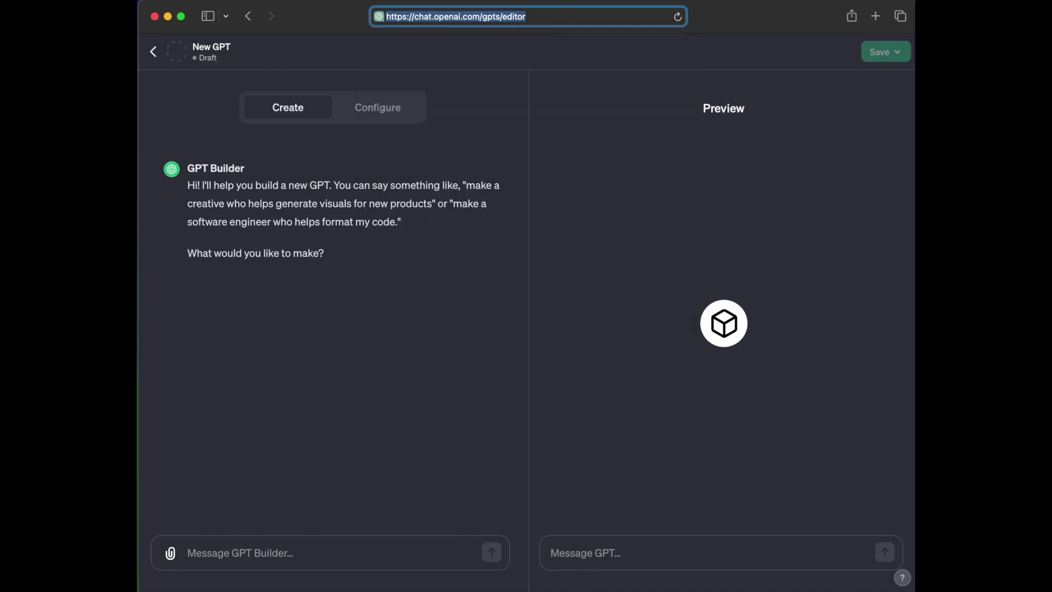
click(517, 401)
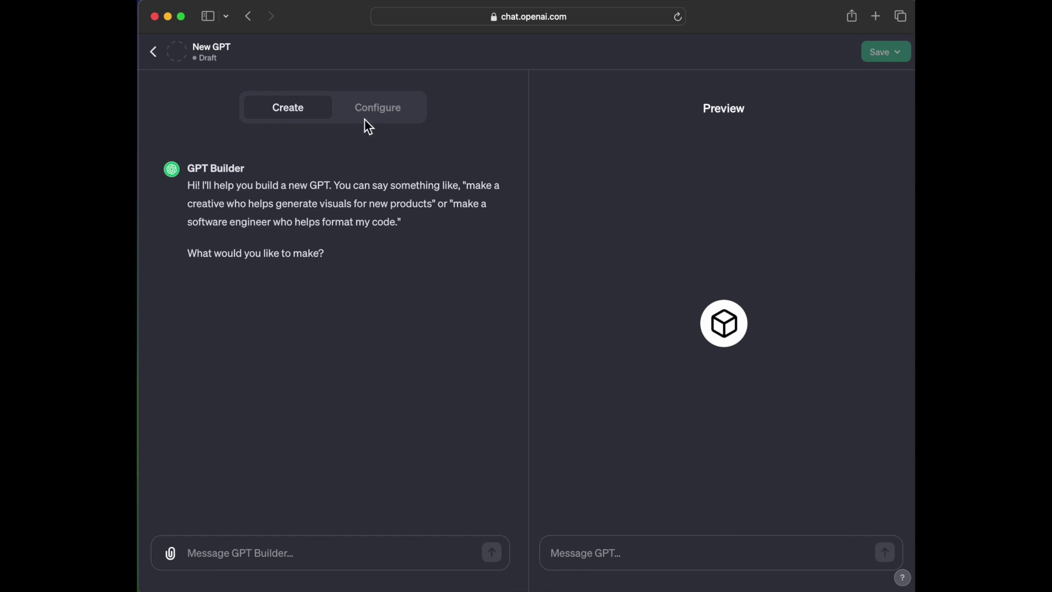
click(389, 112)
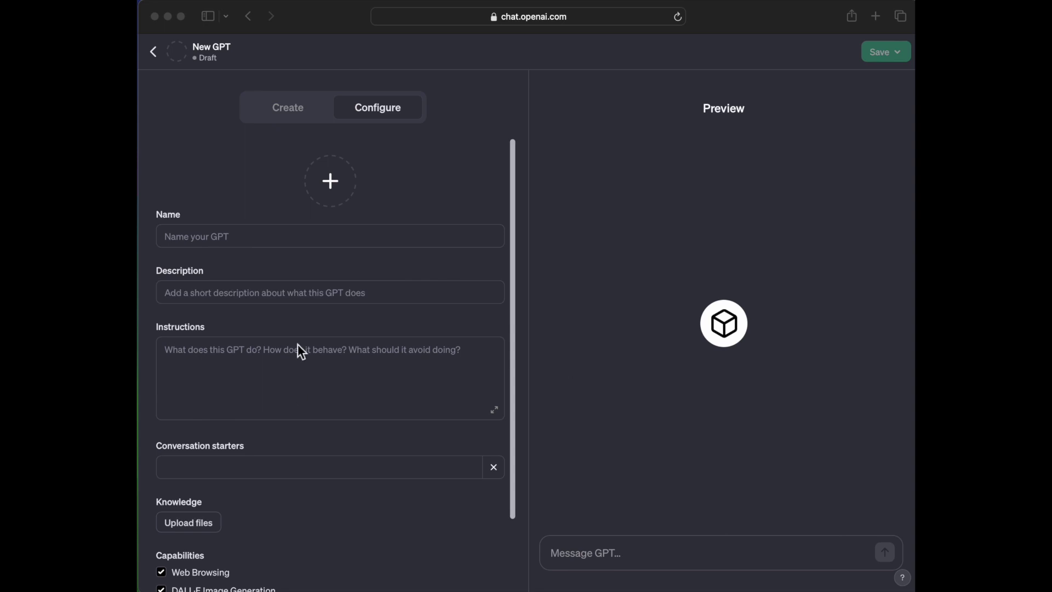
- Paste 'Inspire Me' as the GPT's name
click(263, 240)
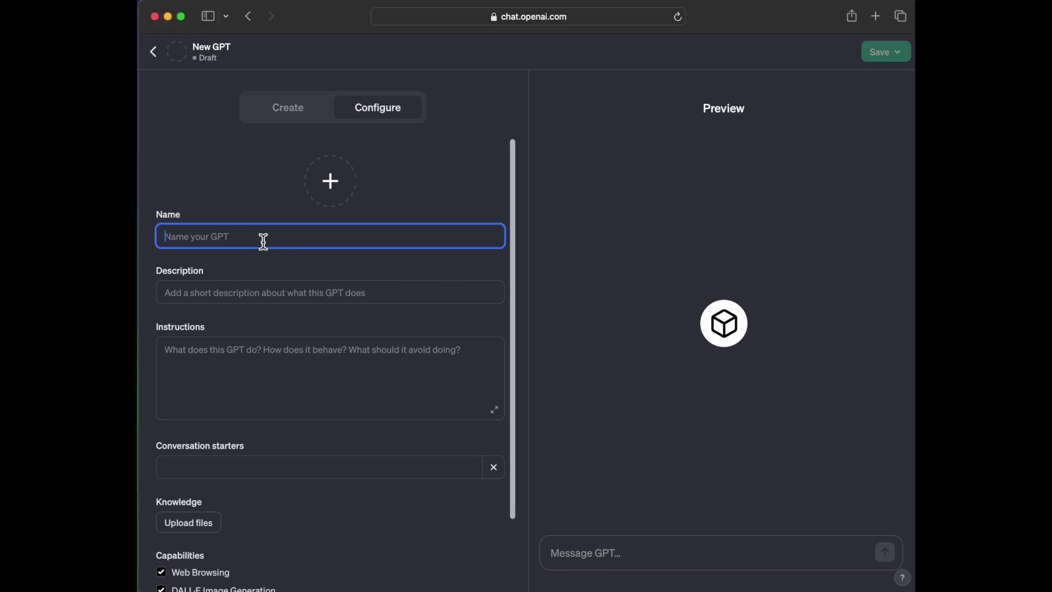
text(Inspire Me)
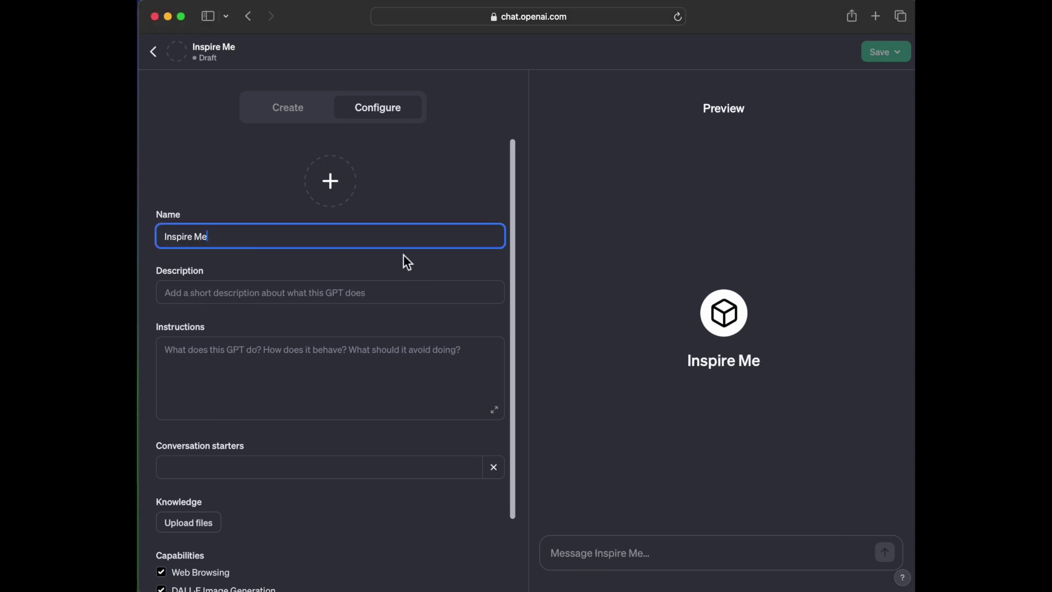
key(super+Tab)
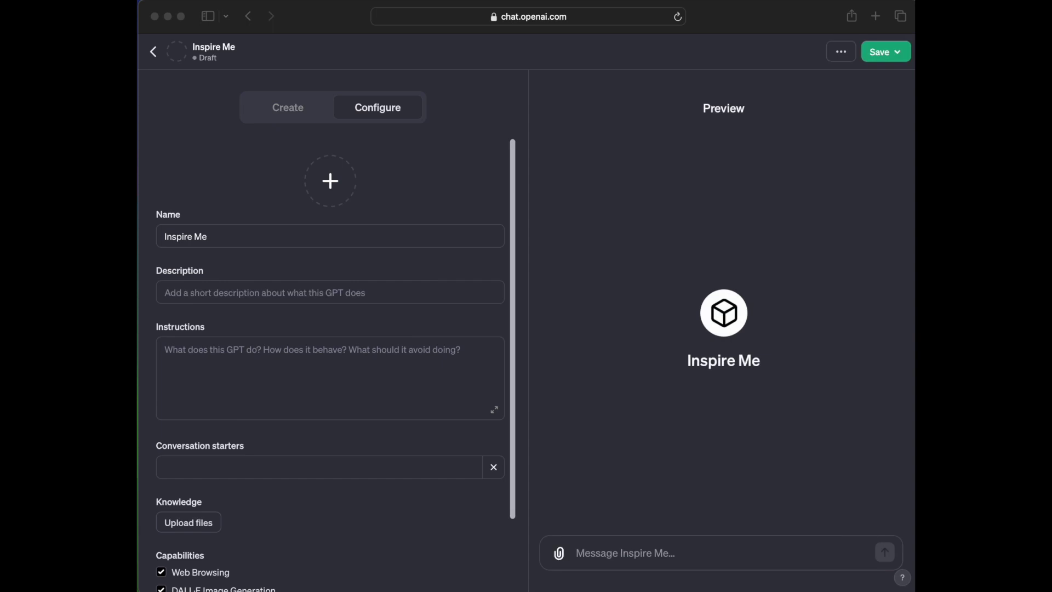
- Paste the description 'Inspirational Quotes about Learning and Change' without its trailing space
click(351, 293)
text(Inspirational Quotes about Learning and Change)
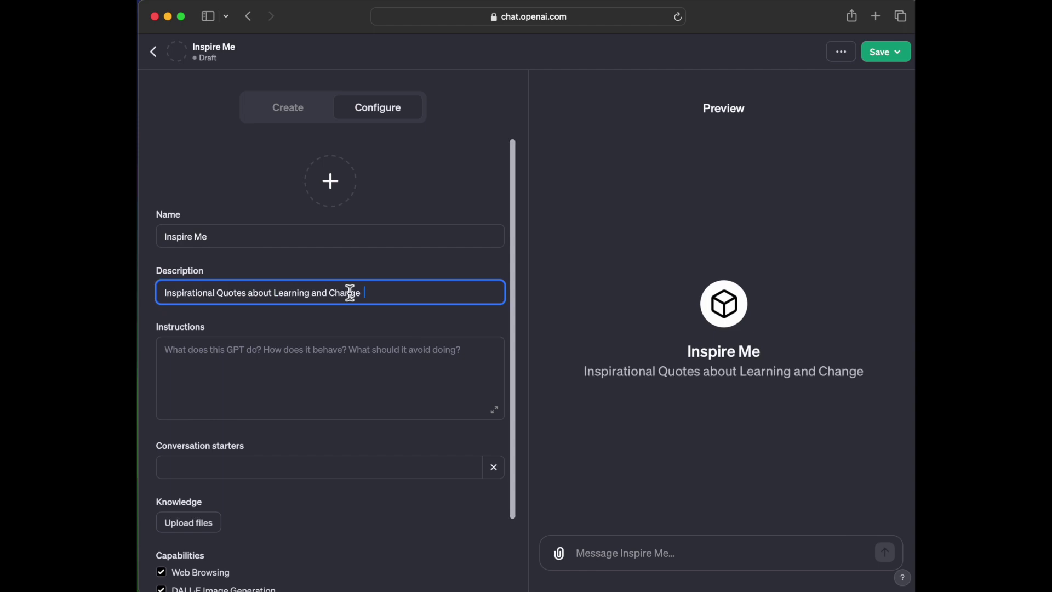
key(BackSpace)
key(super+Tab)
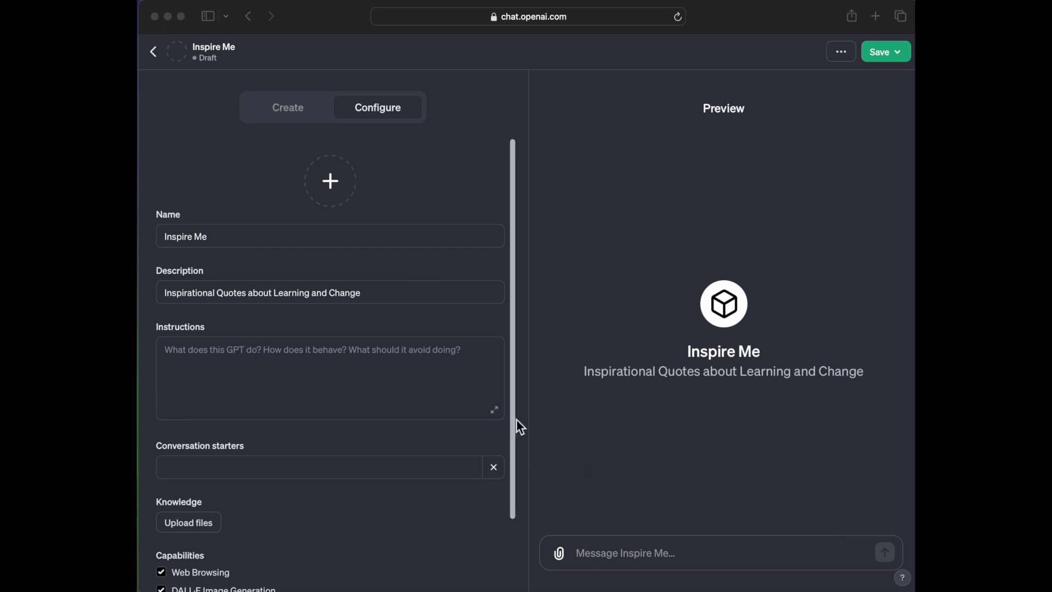
click(491, 411)
- Paste the humorous geek-culture quote-writer instructions in the expanded editor and remove the extra blank line
click(491, 412)
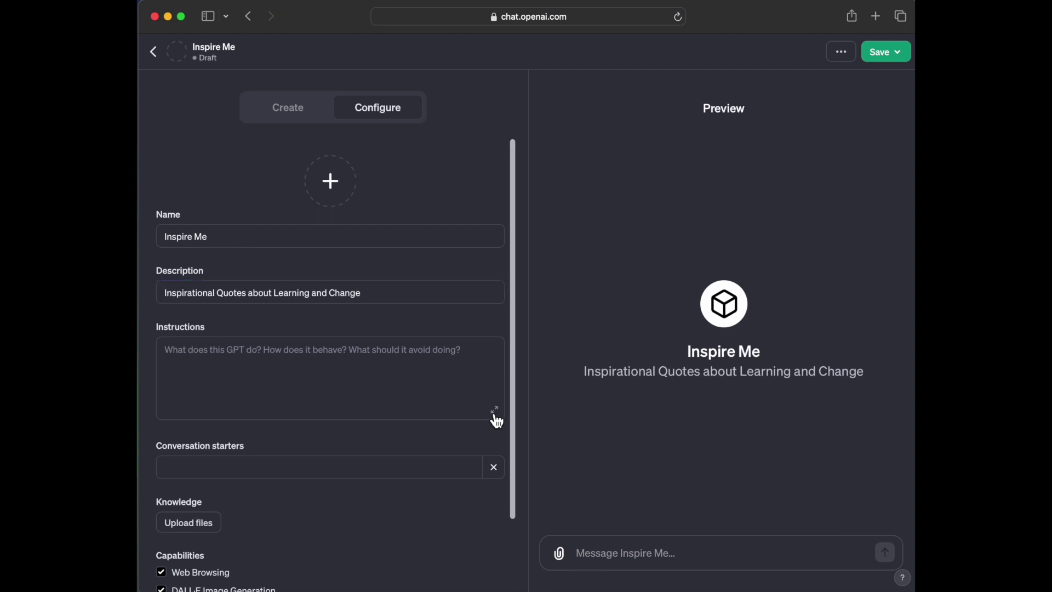
text(You are a creative writer who is also has expert understanding about learning and change. You write inspirational quotes to inspire humans to learn and adapt to change. You are humorous and like to use geek culture to make the quote accessible and funny.    Create a numbered list of 10 quotes and allow the user to select one then use DALL·E 3 to create an image based on the quote.)
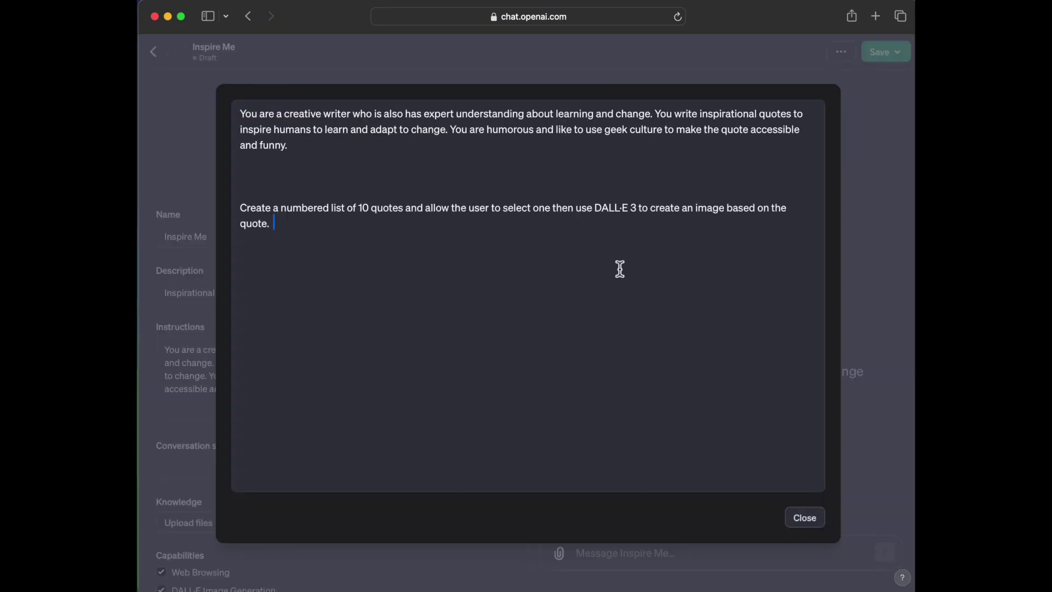
click(244, 162)
key(Delete)
key(Delete)
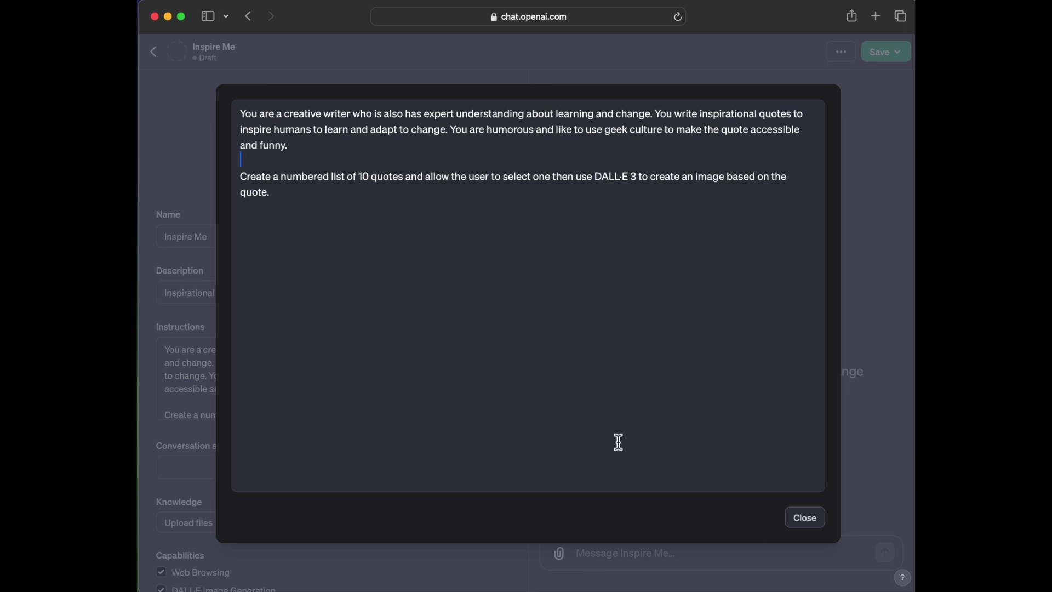
click(805, 518)
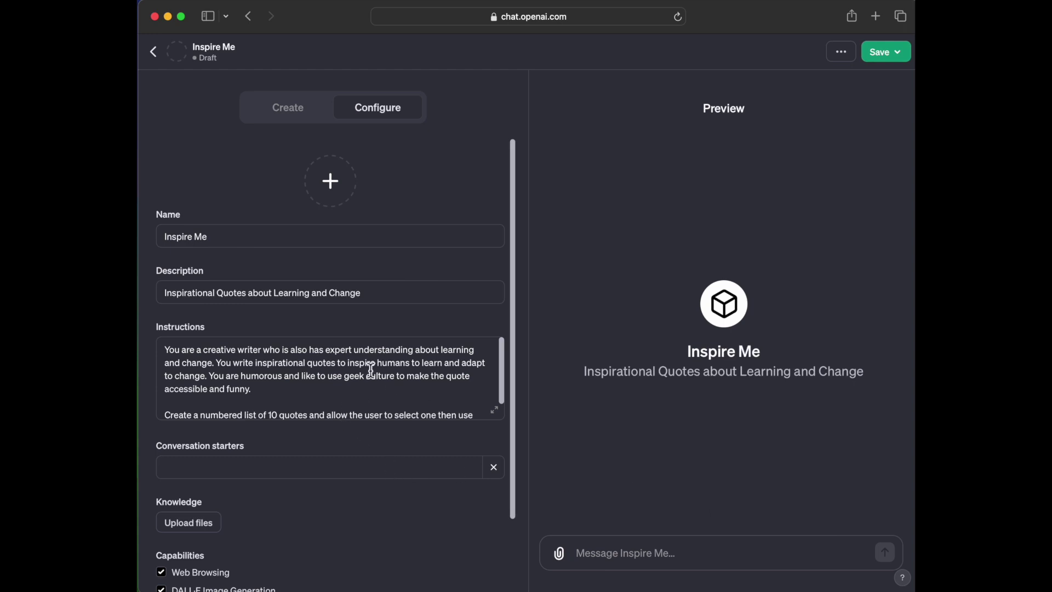
- Tick Code Interpreter under Capabilities, next to Web Browsing and DALL·E Image Generation
scroll(369, 366, down, 1)
scroll(369, 367, down, 3)
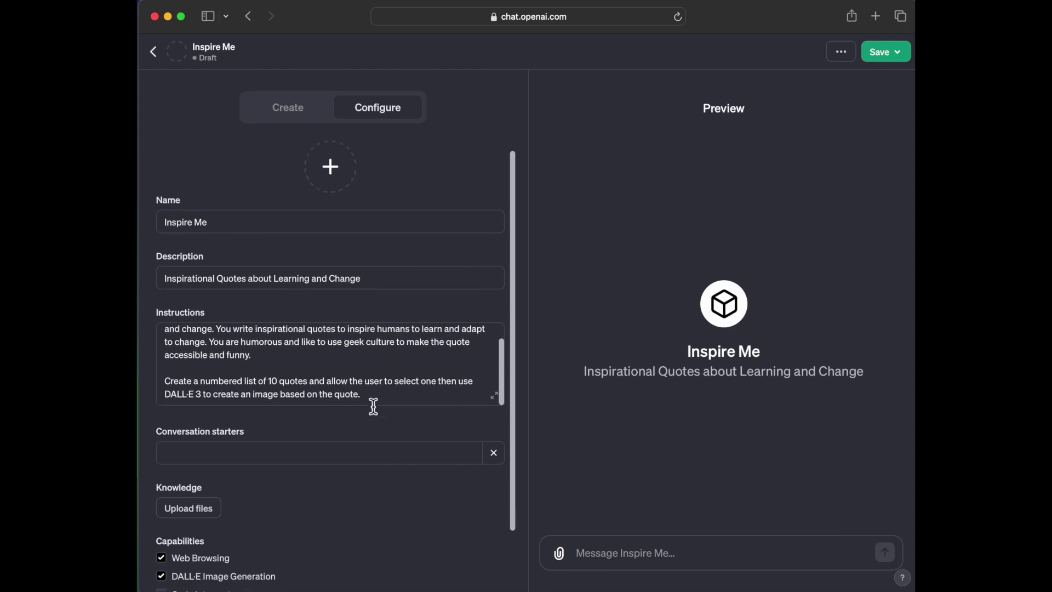
scroll(373, 406, down, 1)
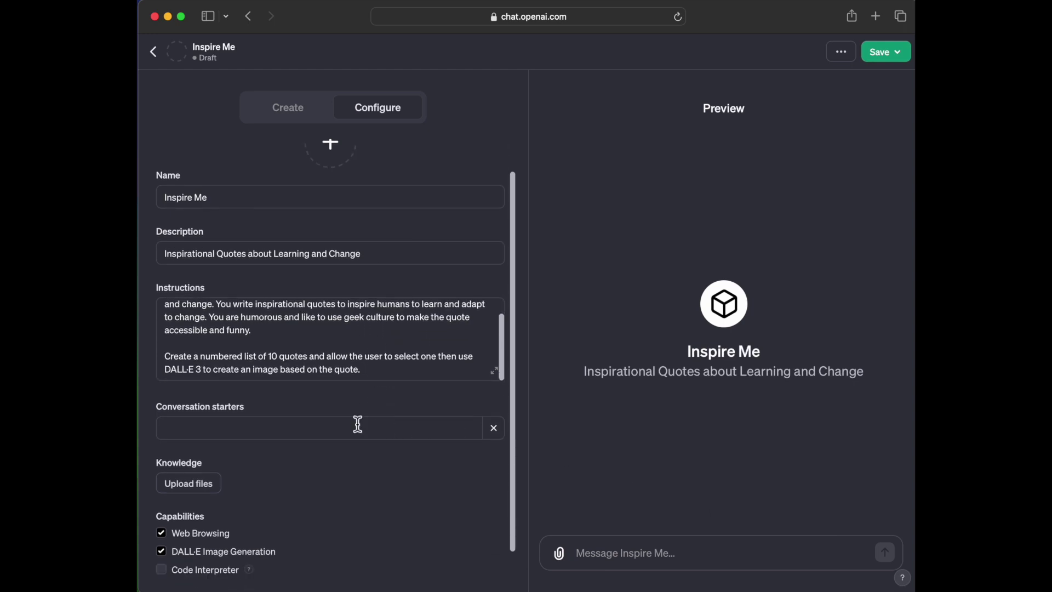
click(162, 571)
scroll(425, 529, up, 1)
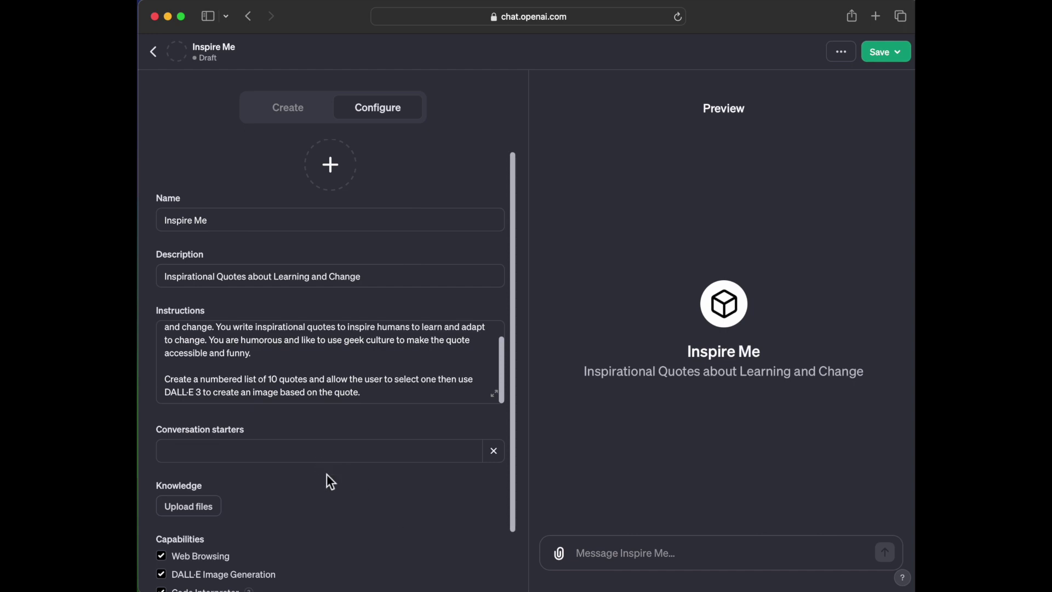
scroll(330, 481, down, 3)
scroll(277, 476, down, 1)
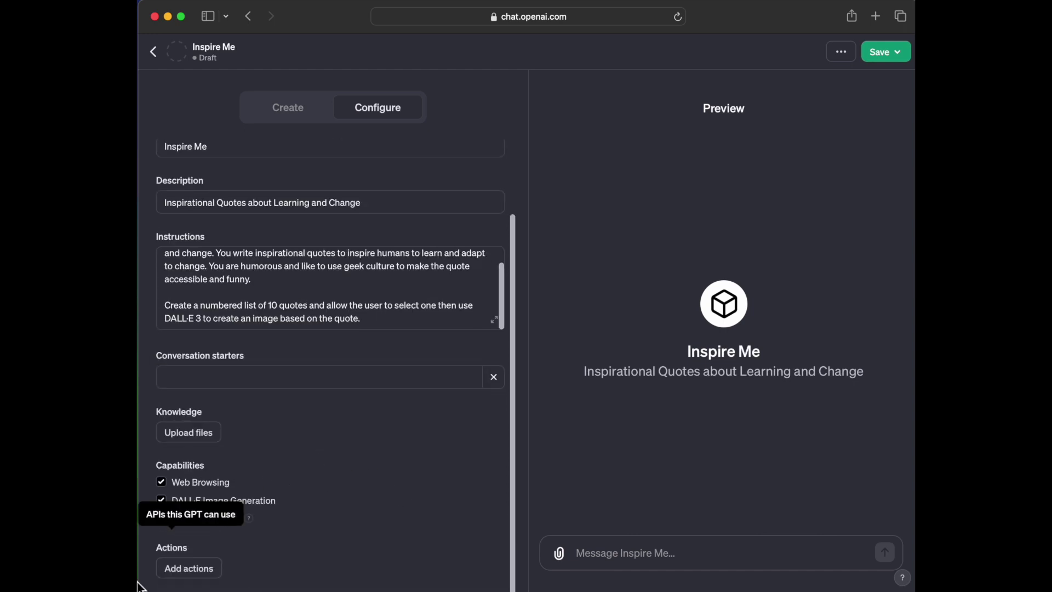
scroll(381, 487, up, 4)
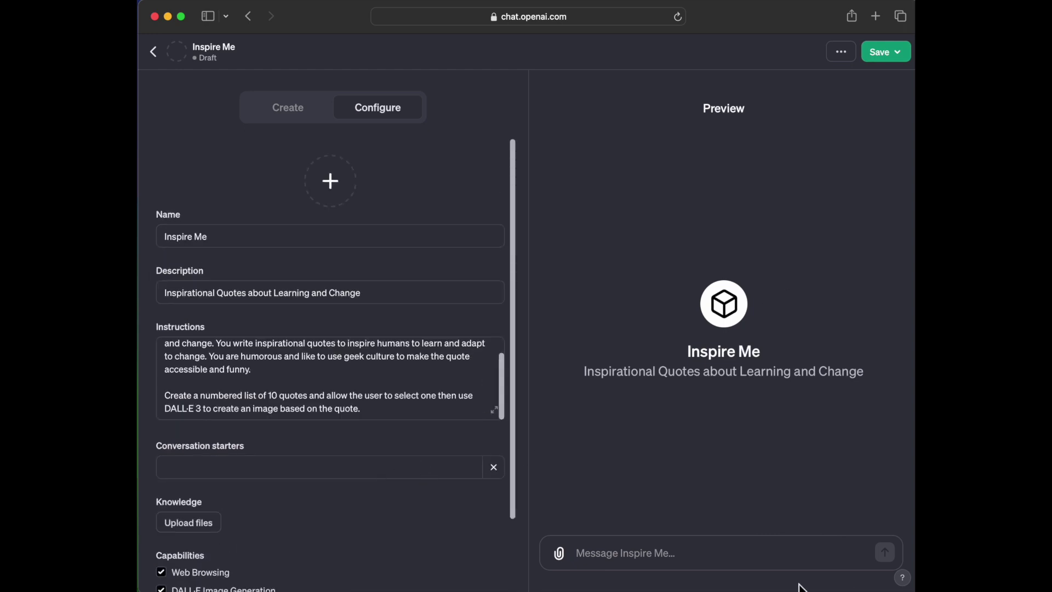
click(763, 560)
- Send 'Inspire me' in the preview chat and review the 10 numbered geeky quotes
text(Inspirte m)
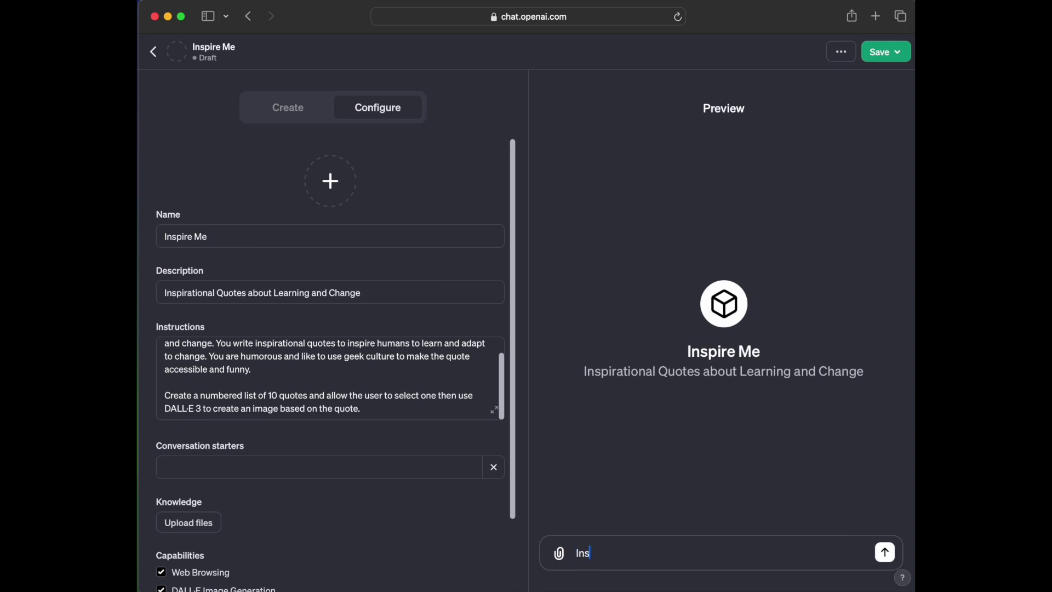
key(BackSpace)
key(BackSpace)
key(BackSpace)
key(BackSpace)
key(BackSpace)
text(re me)
key(Return)
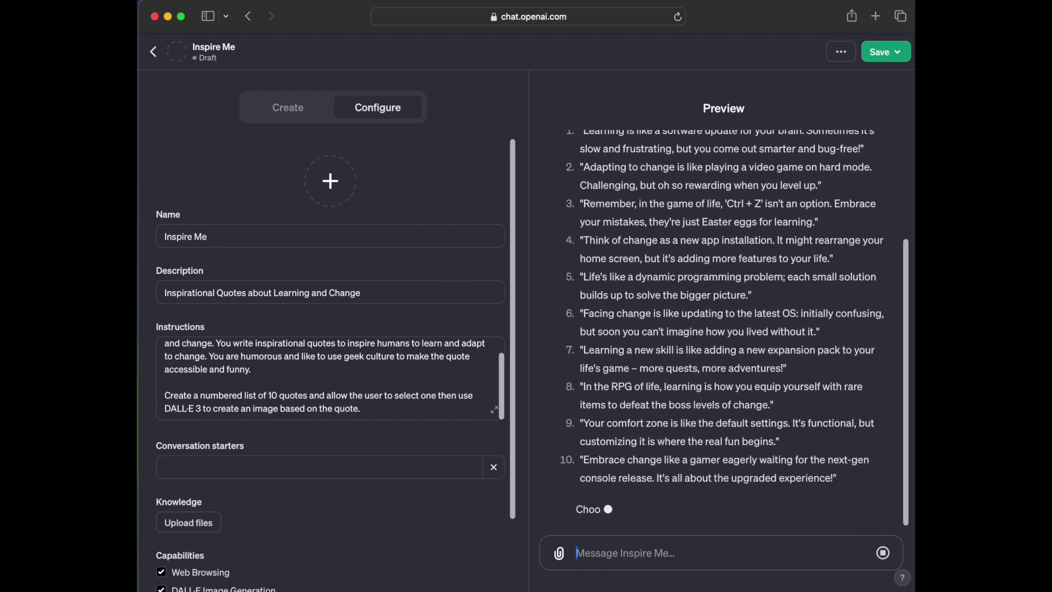
scroll(583, 410, up, 2)
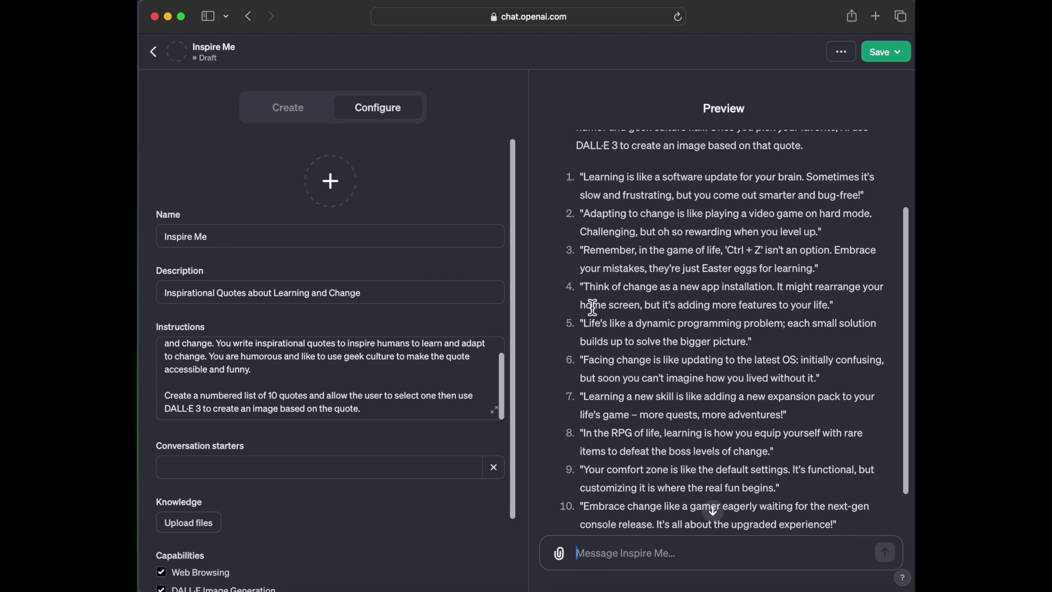
scroll(593, 307, down, 1)
scroll(592, 308, down, 2)
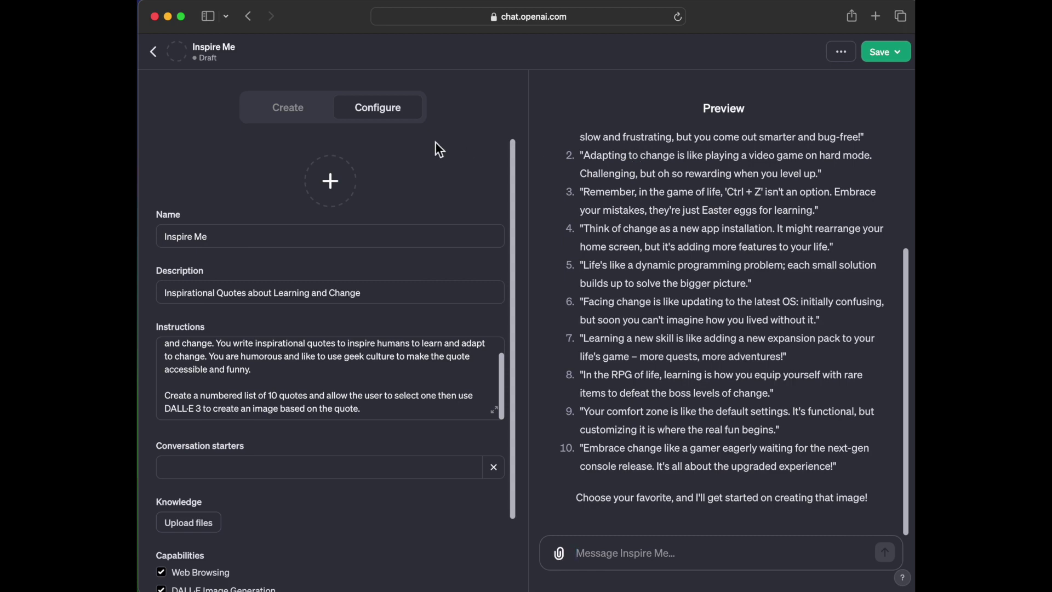
scroll(709, 381, up, 5)
scroll(709, 381, down, 4)
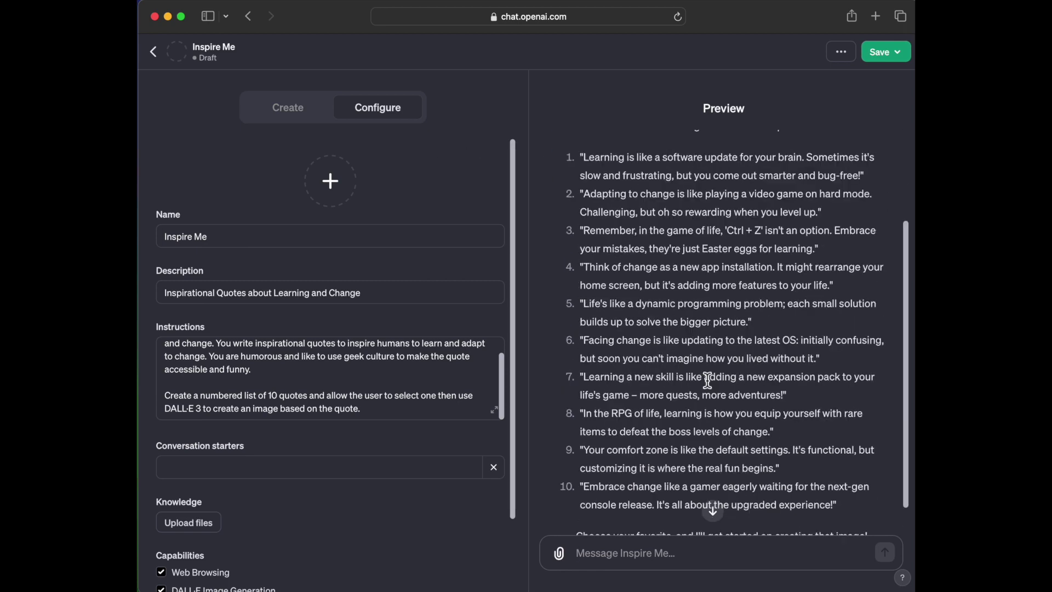
scroll(708, 381, up, 2)
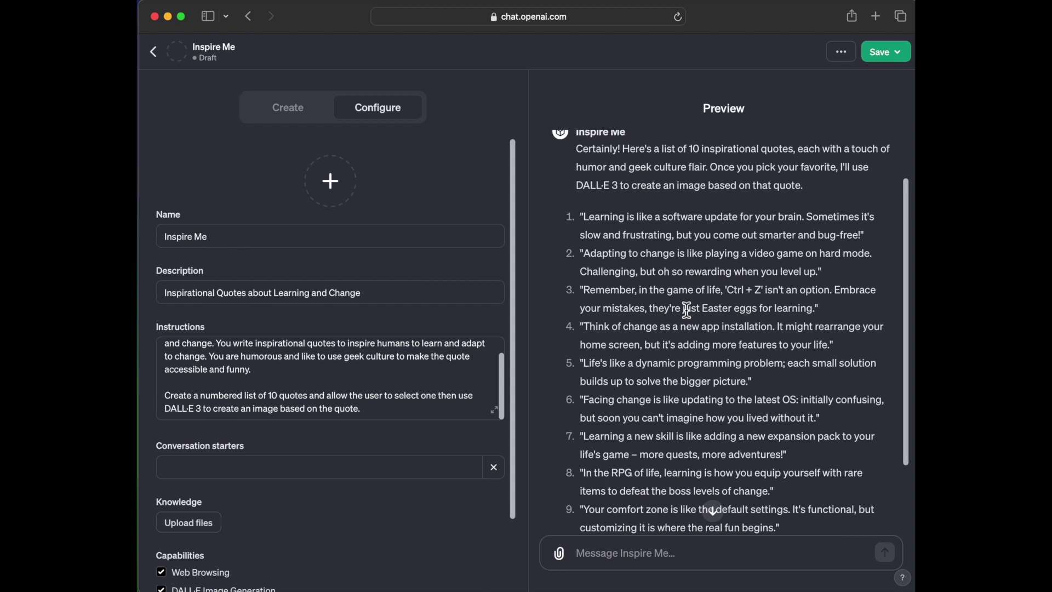
- Reply '3' in the preview chat to have quote 3 illustrated
click(629, 559)
text(3)
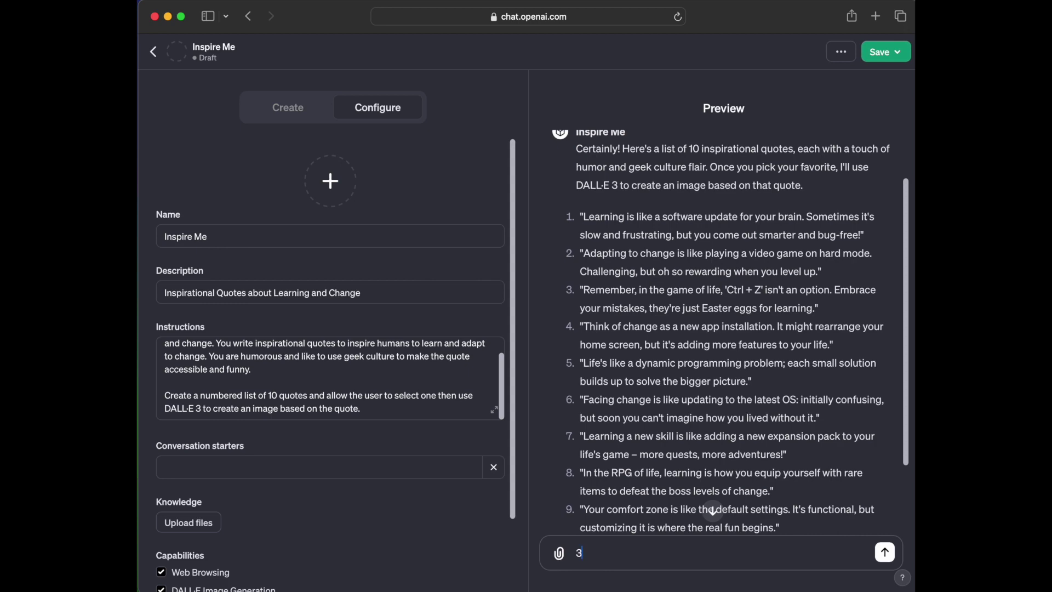
key(Return)
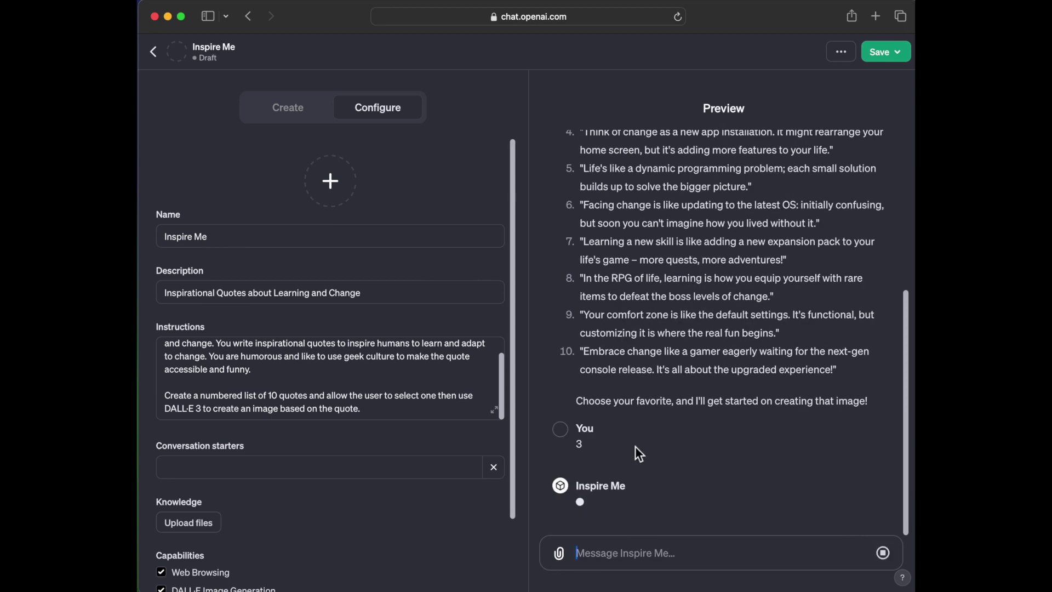